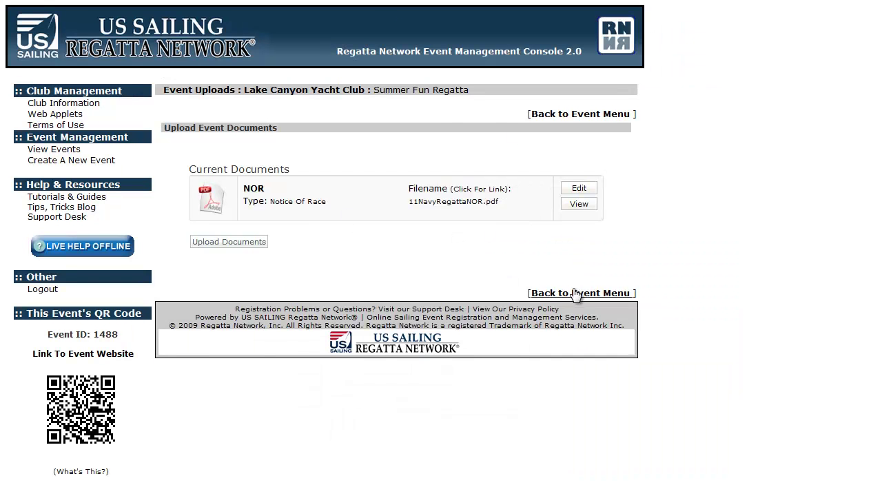
- Return to the event menu, open Upload Event Documents, and start a new document upload
{"action": "left_click", "coordinate": [577, 294]}
{"action": "left_click", "coordinate": [673, 179]}
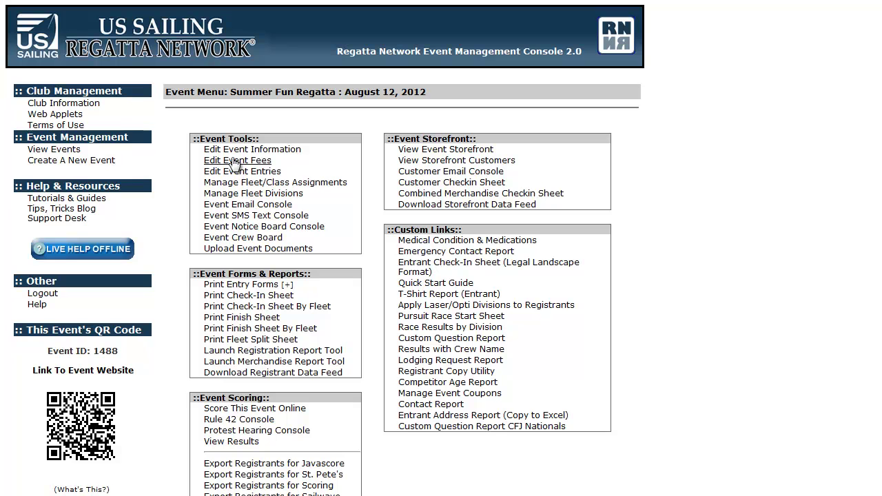
{"action": "left_click", "coordinate": [244, 249]}
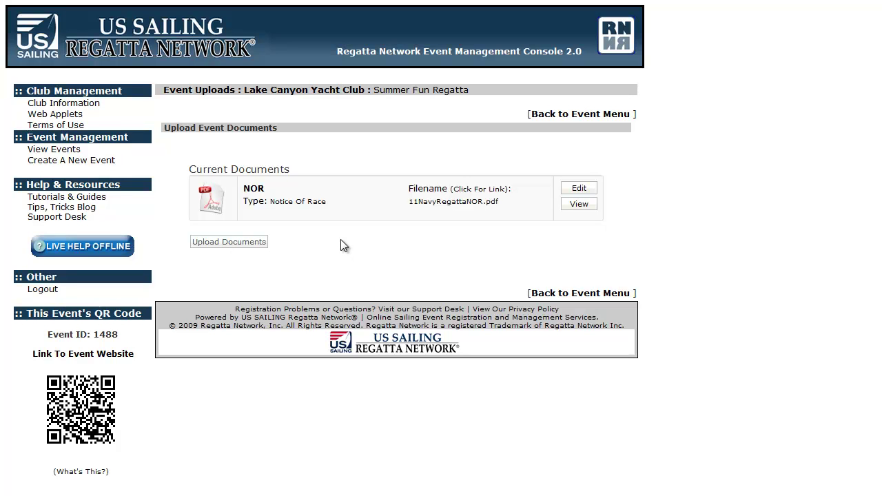
{"action": "left_click", "coordinate": [245, 246]}
- Upload sailing.jpg titled 'Event Site Banner' as the Event Site Banner Image
{"action": "left_click", "coordinate": [294, 211]}
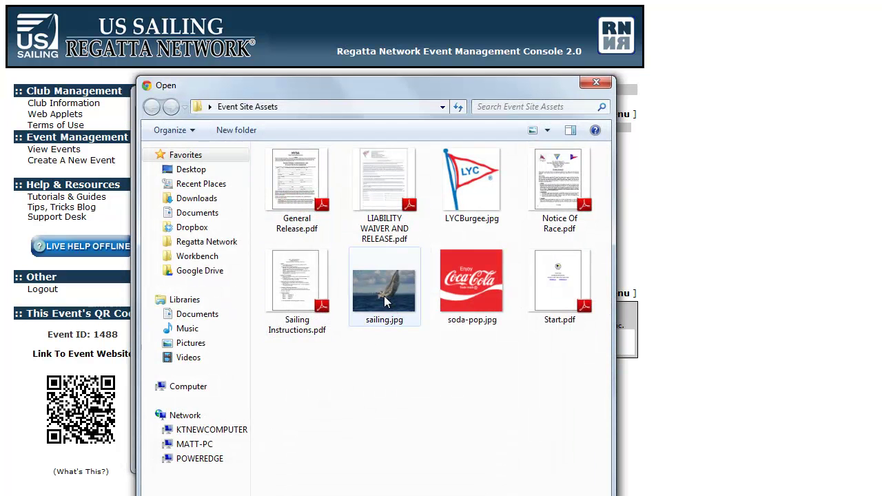
{"action": "left_click", "coordinate": [383, 296]}
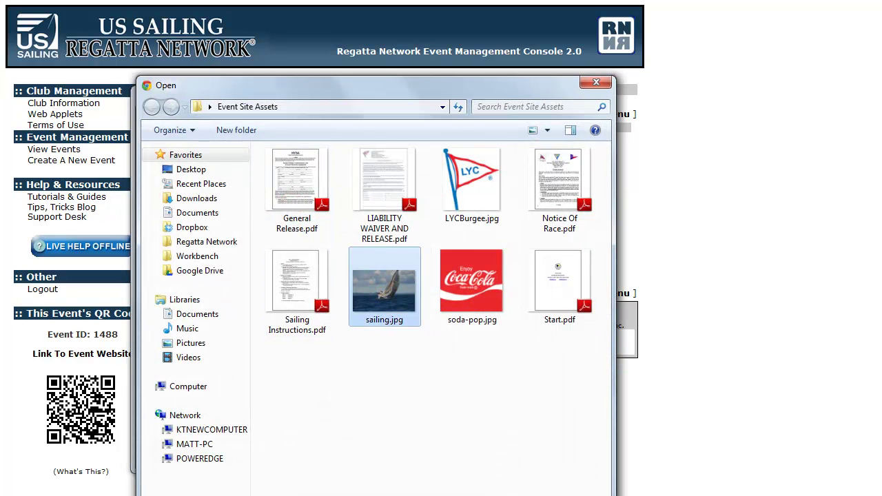
{"action": "double_click", "coordinate": [383, 297]}
{"action": "left_click", "coordinate": [297, 249]}
{"action": "type", "text": "Event Si"}
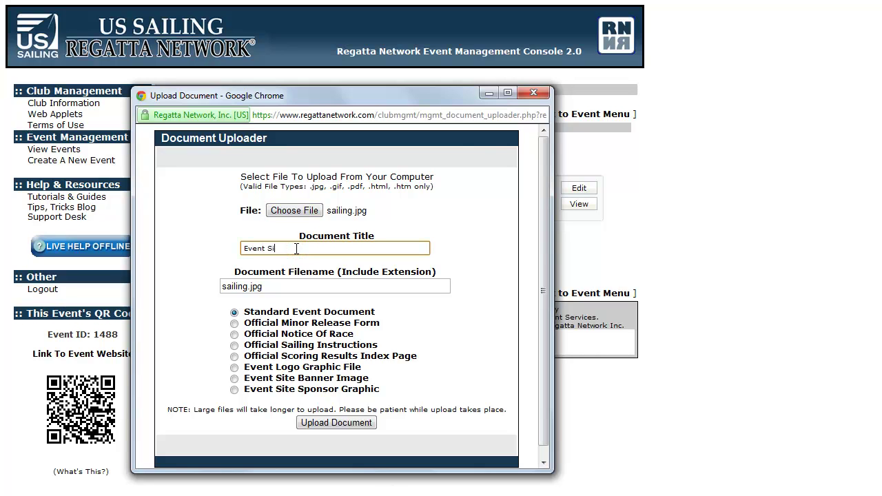
{"action": "type", "text": "te Banner"}
{"action": "left_click", "coordinate": [234, 379]}
{"action": "left_click", "coordinate": [353, 424]}
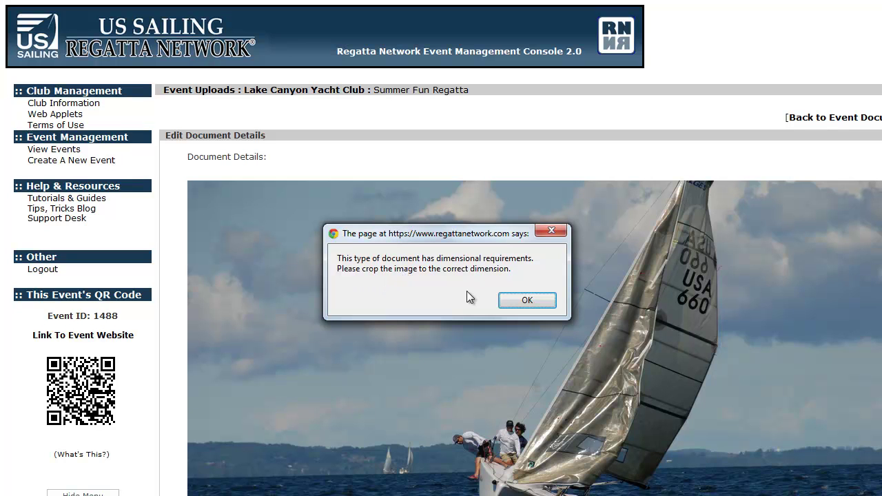
- Dismiss the crop alert, frame the boat and crew in a wide crop box, and save
{"action": "left_click", "coordinate": [527, 301]}
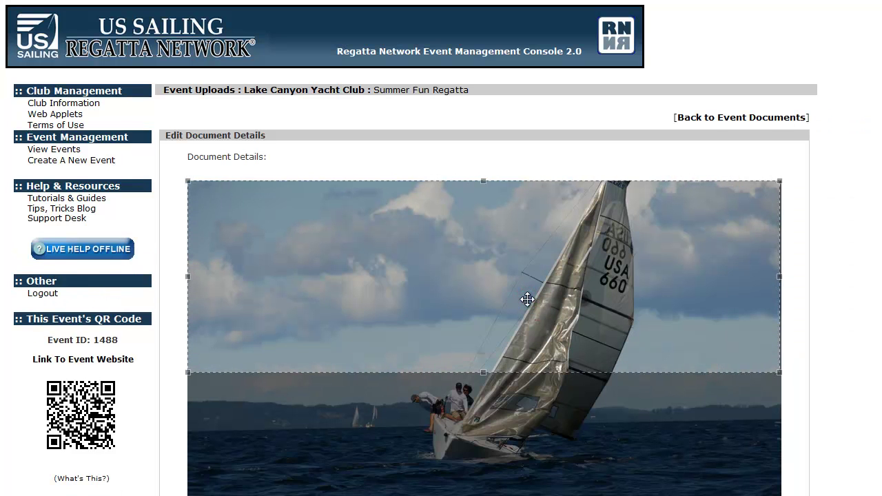
{"action": "scroll", "coordinate": [527, 300], "scroll_direction": "down", "scroll_amount": 1}
{"action": "scroll", "coordinate": [527, 300], "scroll_direction": "down", "scroll_amount": 1}
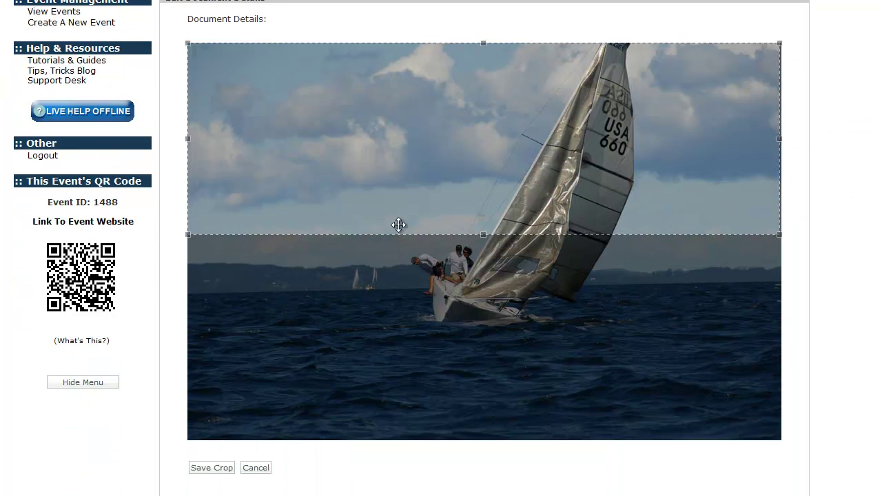
{"action": "left_click_drag", "start_coordinate": [425, 130], "coordinate": [681, 245]}
{"action": "left_click_drag", "start_coordinate": [444, 217], "coordinate": [435, 239]}
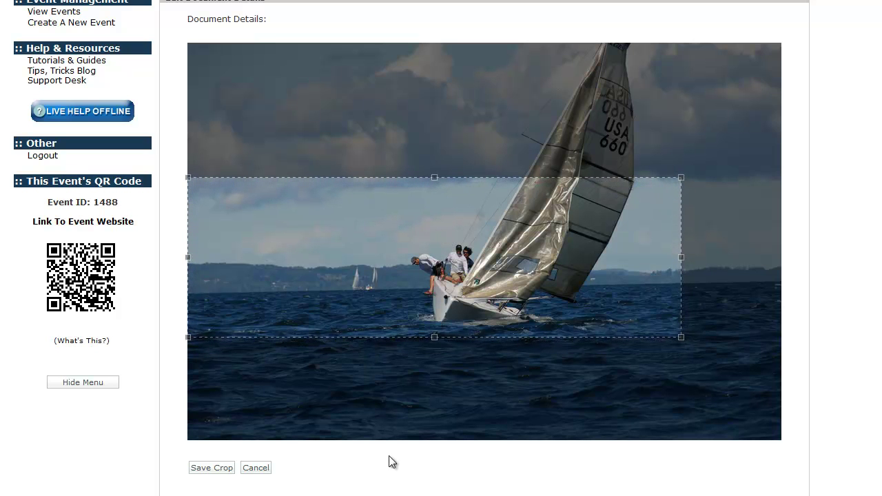
{"action": "left_click", "coordinate": [223, 468]}
{"action": "scroll", "coordinate": [486, 365], "scroll_direction": "down", "scroll_amount": 3}
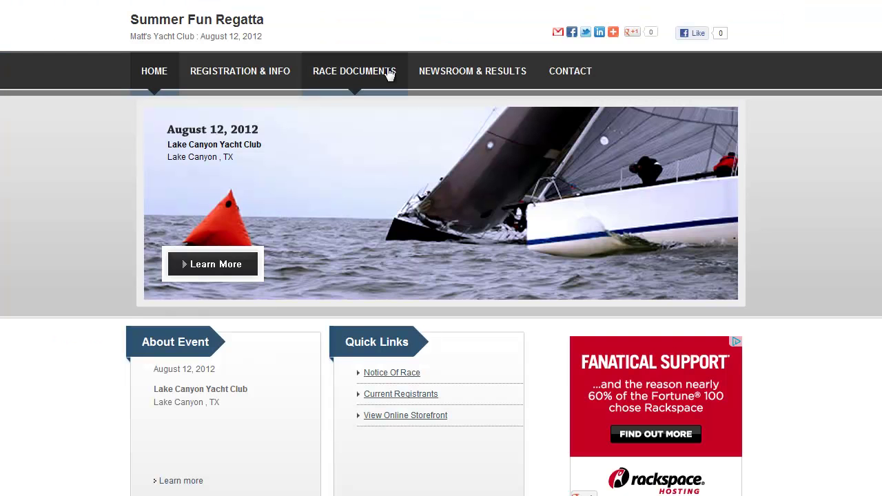
- Reload the event site with F5, view Registration & Info, then return HOME to the new banner
{"action": "key", "text": "F5"}
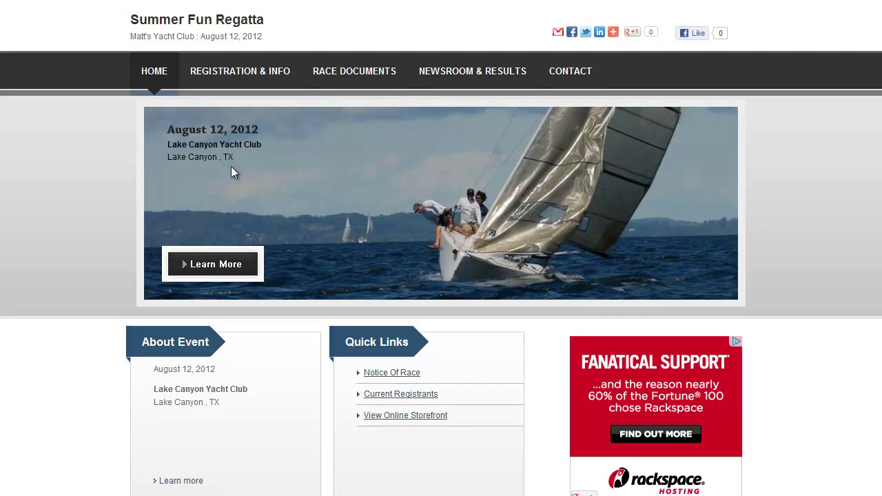
{"action": "left_click", "coordinate": [210, 266]}
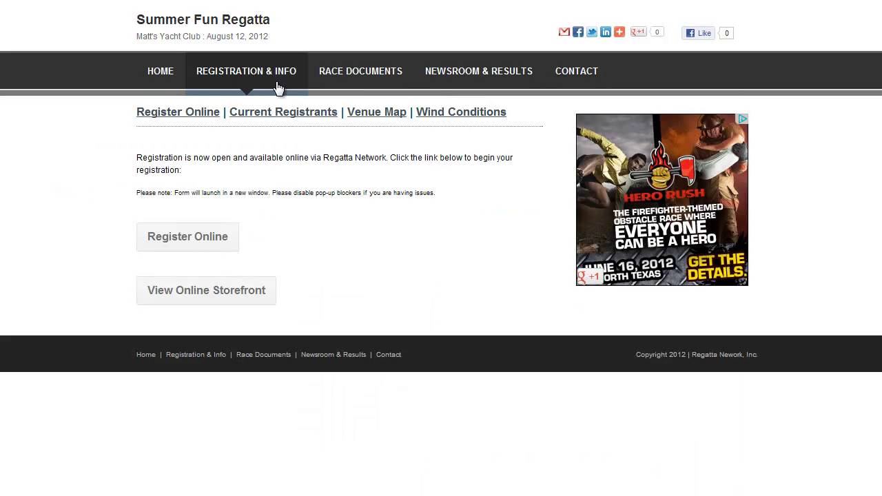
{"action": "left_click", "coordinate": [164, 77]}
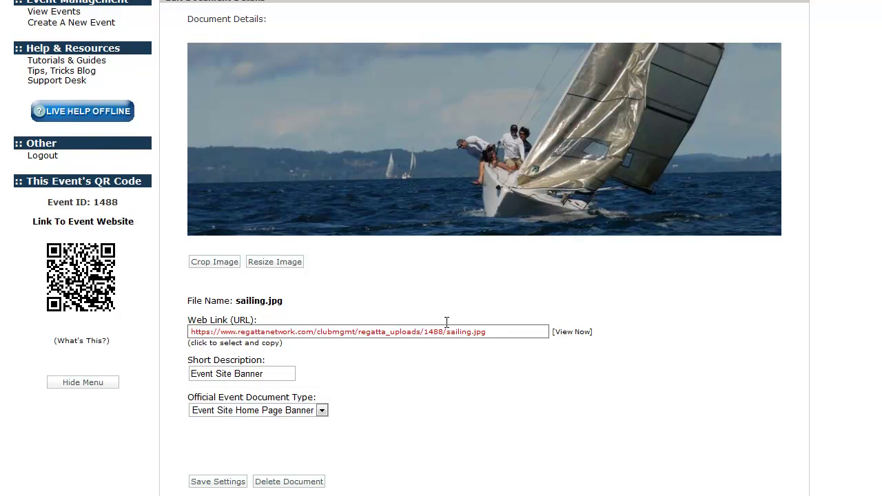
- Go back to the event documents list showing Event Site Banner and NOR, and start another upload
{"action": "scroll", "coordinate": [445, 321], "scroll_direction": "down", "scroll_amount": 1}
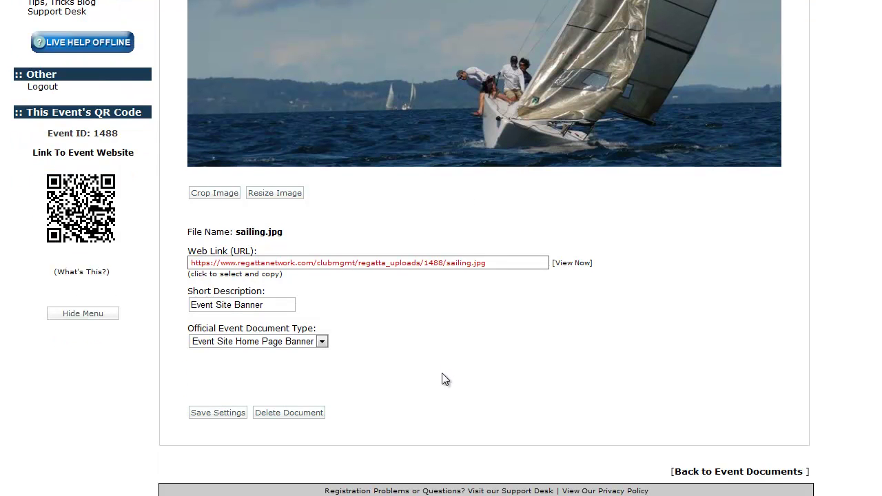
{"action": "left_click", "coordinate": [696, 474]}
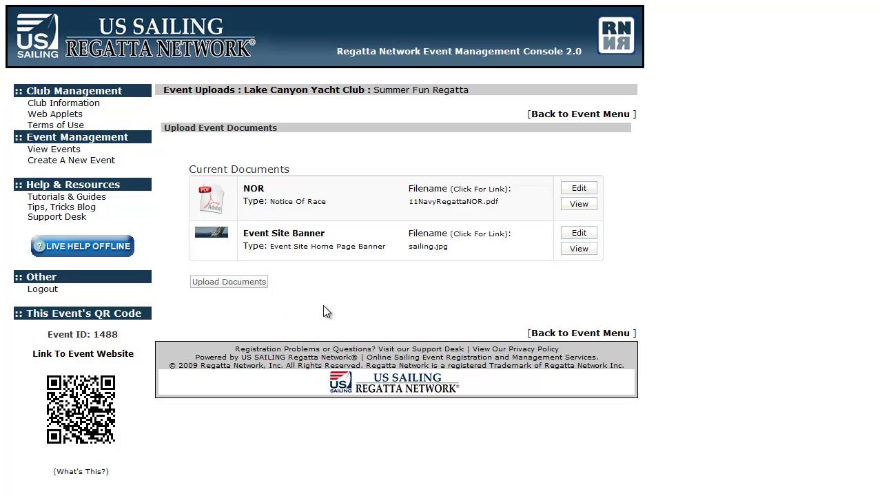
{"action": "left_click", "coordinate": [247, 282]}
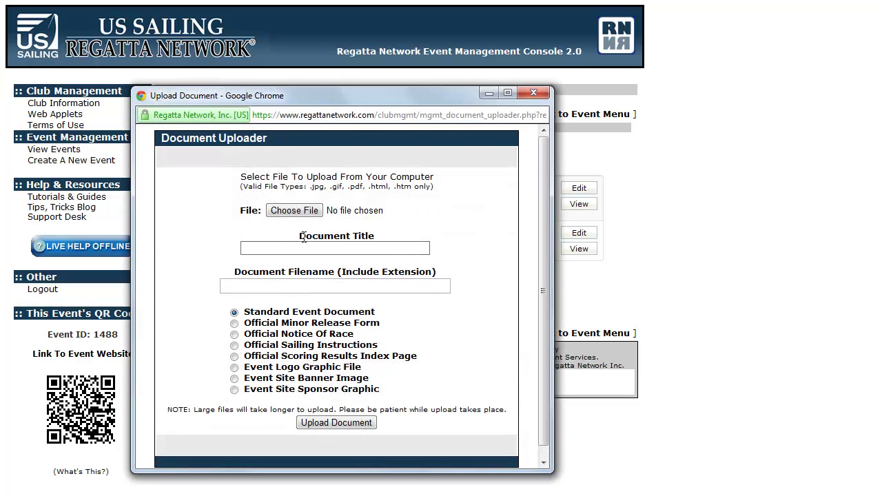
- Upload soda-pop.jpg titled 'Coke Image' as an Event Site Sponsor Graphic
{"action": "left_click", "coordinate": [300, 211]}
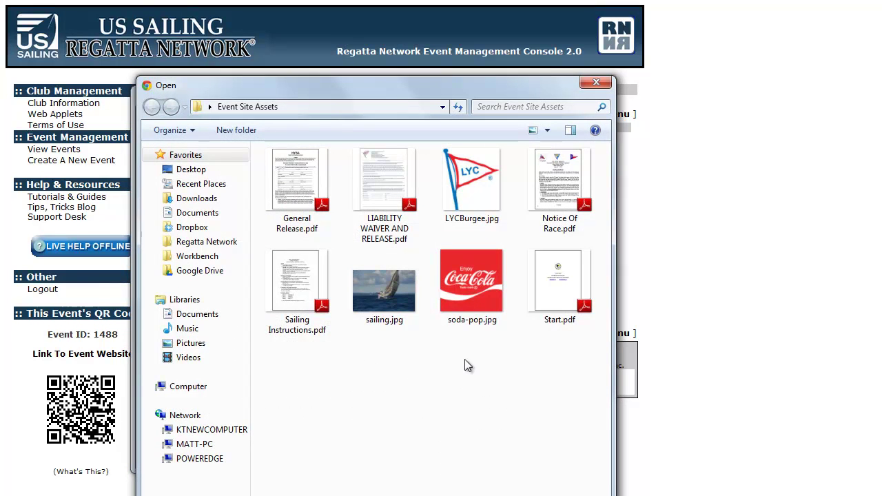
{"action": "left_click", "coordinate": [465, 289]}
{"action": "double_click", "coordinate": [465, 289]}
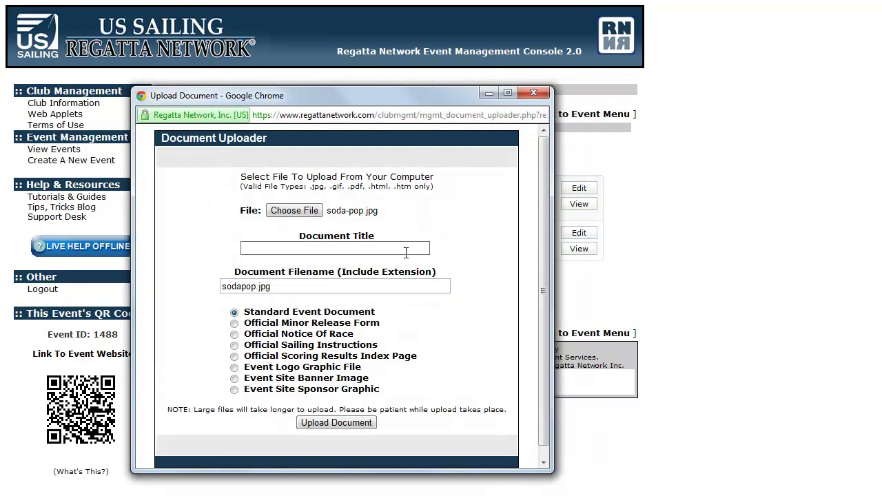
{"action": "left_click", "coordinate": [381, 249]}
{"action": "type", "text": "Coke Image"}
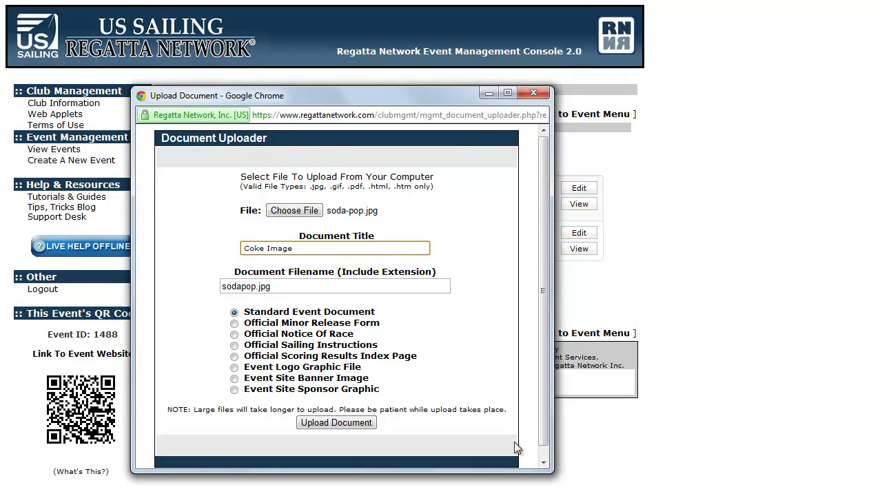
{"action": "left_click", "coordinate": [234, 390]}
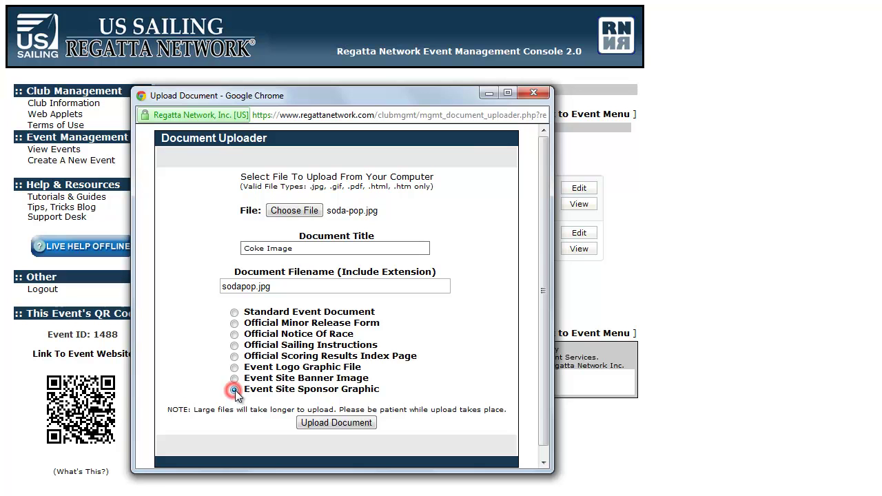
{"action": "left_click", "coordinate": [325, 421]}
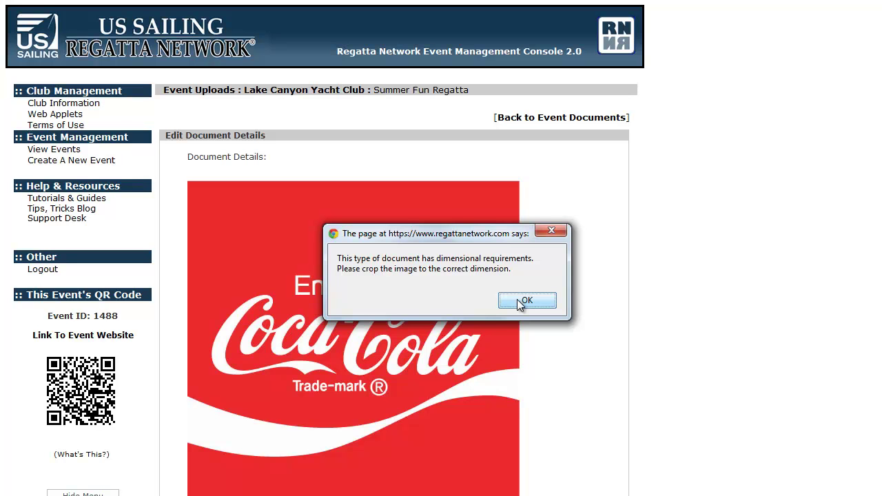
- Dismiss the alert, adjust the crop box edges to the red Coca-Cola logo band, and save
{"action": "left_click", "coordinate": [520, 302]}
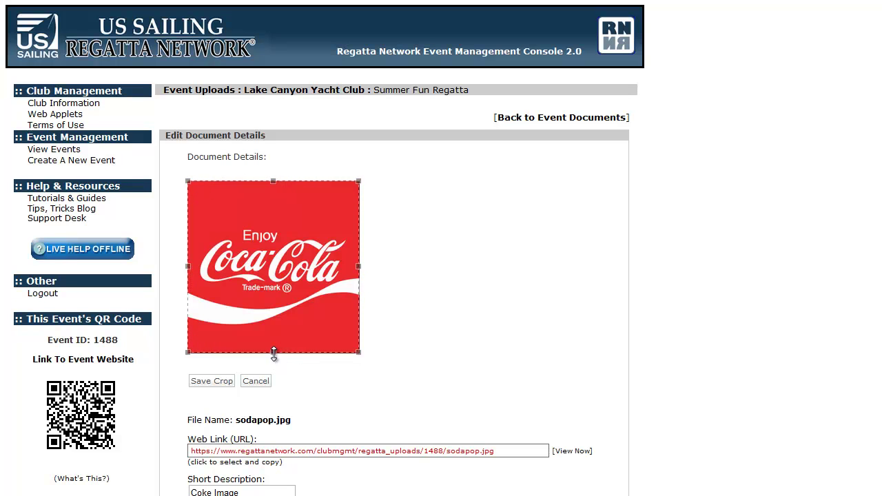
{"action": "mouse_move", "coordinate": [359, 266]}
{"action": "left_mouse_down"}
{"action": "mouse_move", "coordinate": [325, 266]}
{"action": "mouse_move", "coordinate": [366, 271]}
{"action": "left_mouse_up"}
{"action": "left_click_drag", "start_coordinate": [274, 353], "coordinate": [279, 281]}
{"action": "mouse_move", "coordinate": [273, 220]}
{"action": "left_mouse_down"}
{"action": "mouse_move", "coordinate": [279, 264]}
{"action": "mouse_move", "coordinate": [274, 187]}
{"action": "mouse_move", "coordinate": [274, 261]}
{"action": "mouse_move", "coordinate": [274, 219]}
{"action": "left_mouse_up"}
{"action": "mouse_move", "coordinate": [273, 315]}
{"action": "left_mouse_down"}
{"action": "mouse_move", "coordinate": [273, 335]}
{"action": "mouse_move", "coordinate": [273, 328]}
{"action": "left_mouse_up"}
{"action": "left_click_drag", "start_coordinate": [273, 218], "coordinate": [274, 226]}
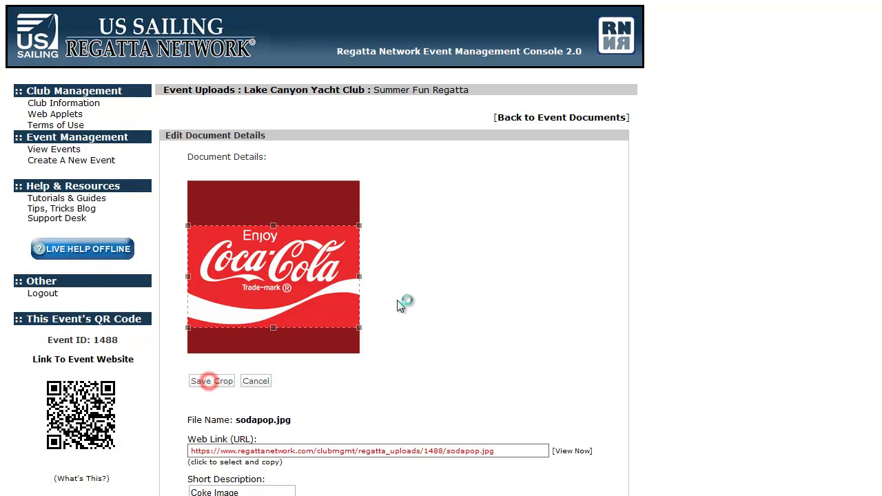
{"action": "left_click", "coordinate": [209, 381]}
{"action": "left_click", "coordinate": [462, 285]}
{"action": "scroll", "coordinate": [455, 288], "scroll_direction": "down", "scroll_amount": 2}
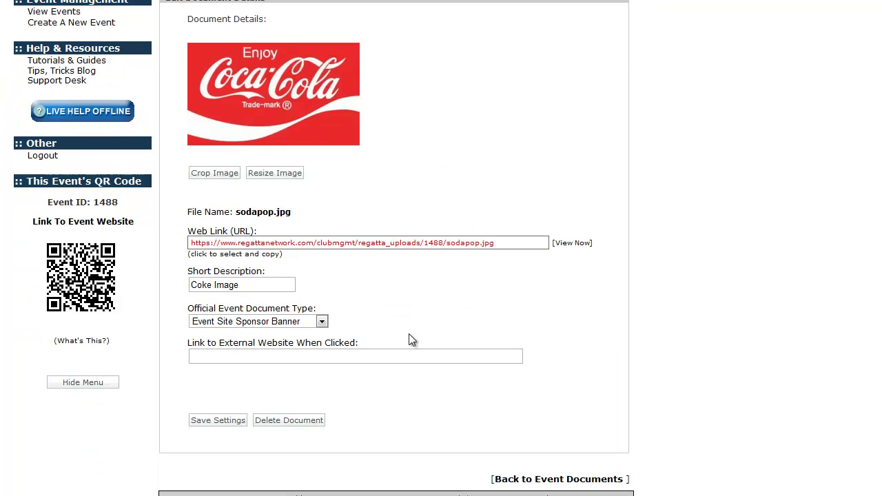
{"action": "scroll", "coordinate": [373, 177], "scroll_direction": "up", "scroll_amount": 1}
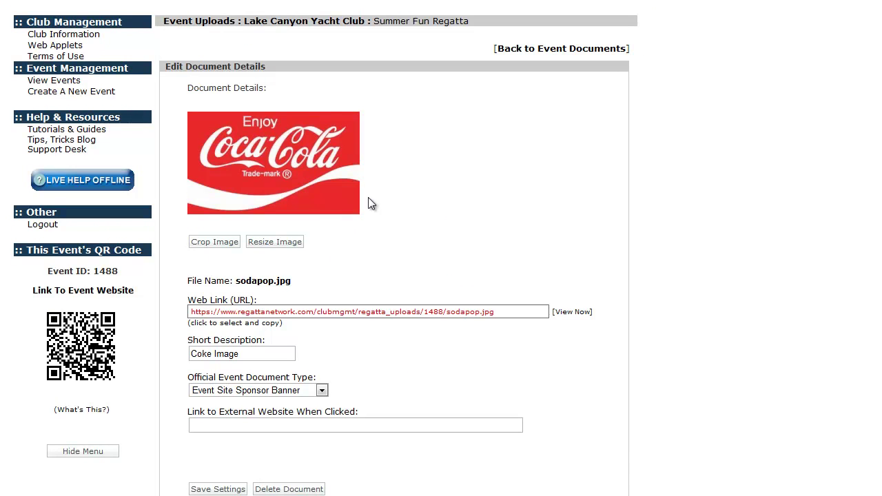
- Set the Coke image's Link to External Website to the Coca-Cola URL and save the settings
{"action": "scroll", "coordinate": [379, 338], "scroll_direction": "down", "scroll_amount": 1}
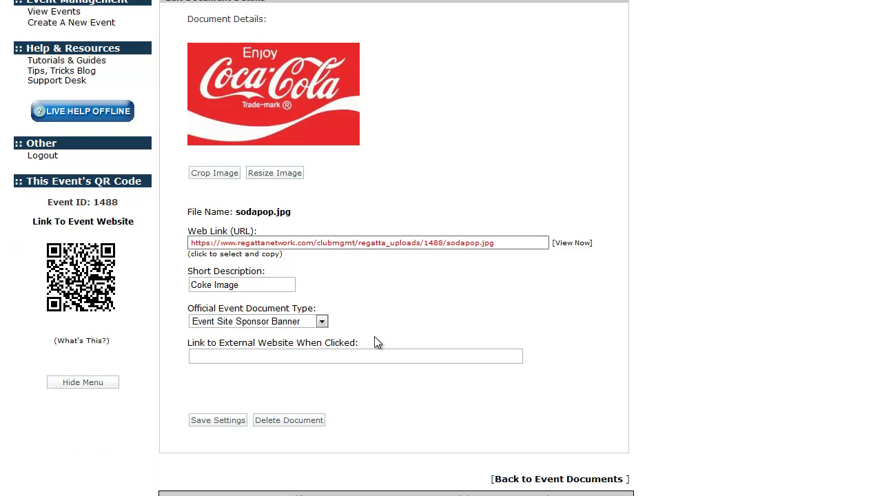
{"action": "left_click", "coordinate": [282, 356]}
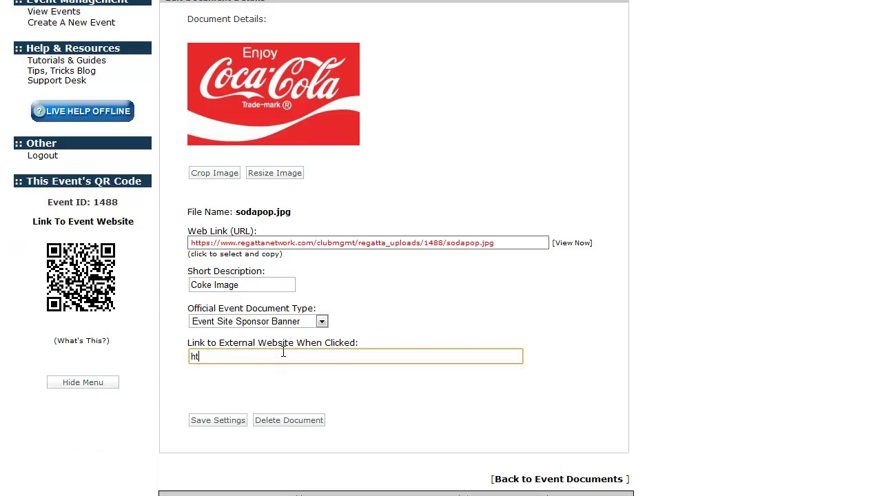
{"action": "type", "text": "http:/"}
{"action": "left_click", "coordinate": [214, 421]}
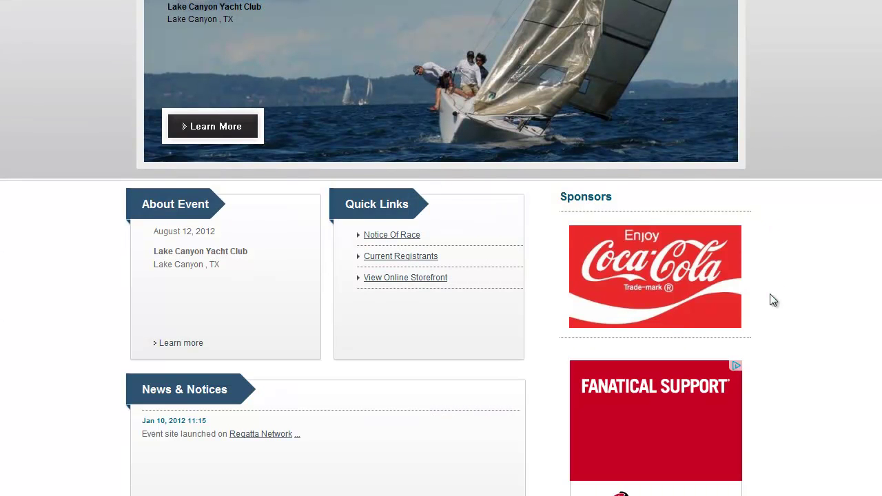
- Click the Coca-Cola sponsor ad on the event site to confirm it opens the website
{"action": "left_click", "coordinate": [633, 285]}
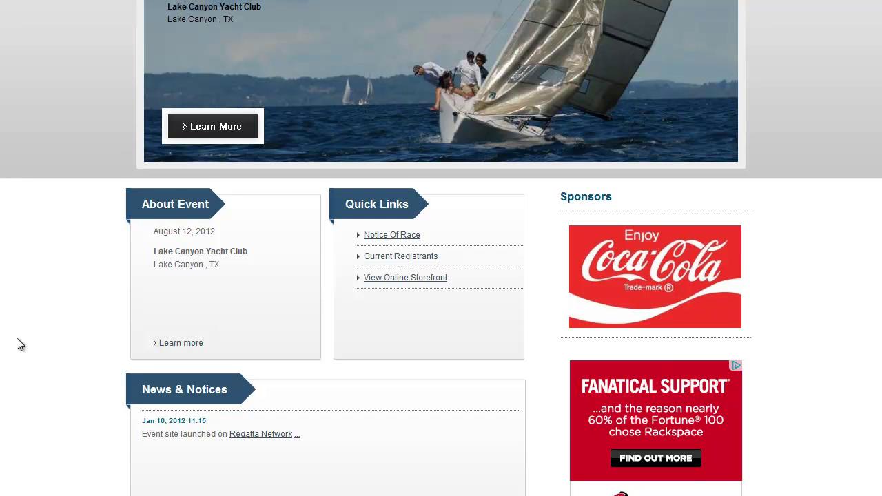
{"action": "scroll", "coordinate": [37, 325], "scroll_direction": "up", "scroll_amount": 1}
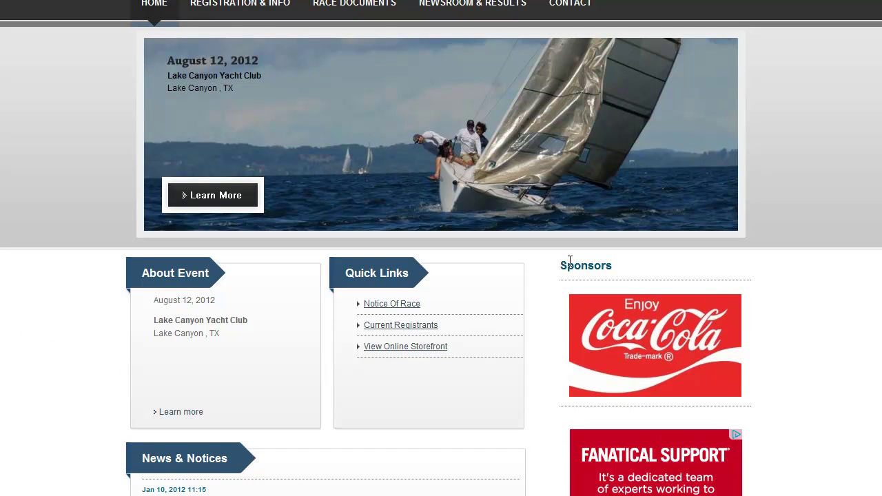
{"action": "scroll", "coordinate": [568, 262], "scroll_direction": "up", "scroll_amount": 1}
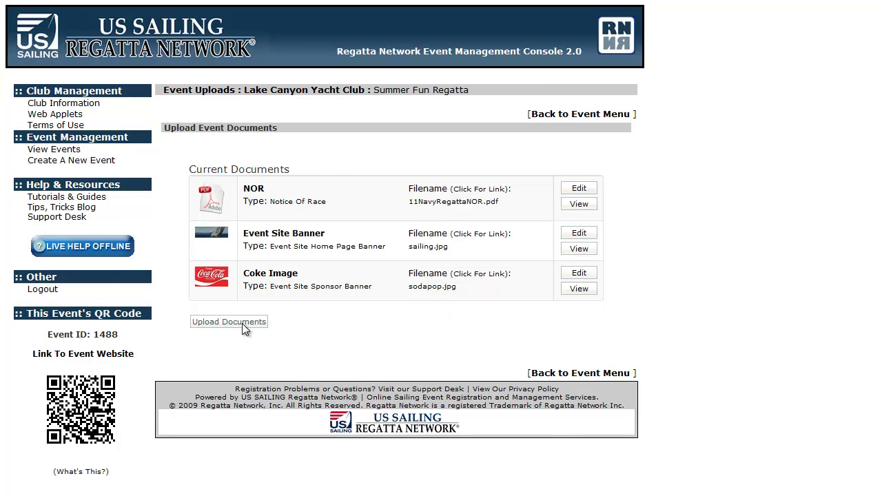
- Upload LYCBurgee.jpg with the title 'Burgee' as an Event Site Sponsor Graphic
{"action": "left_click", "coordinate": [242, 323]}
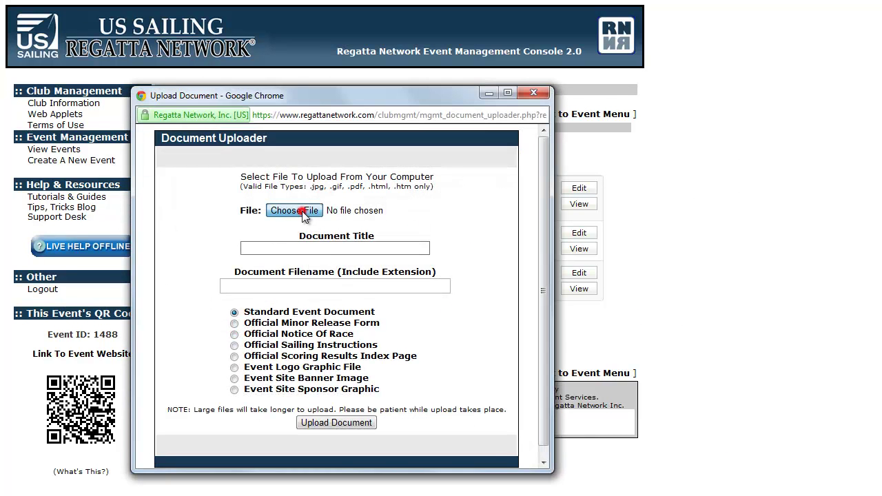
{"action": "left_click", "coordinate": [304, 215]}
{"action": "double_click", "coordinate": [472, 182]}
{"action": "left_click", "coordinate": [314, 247]}
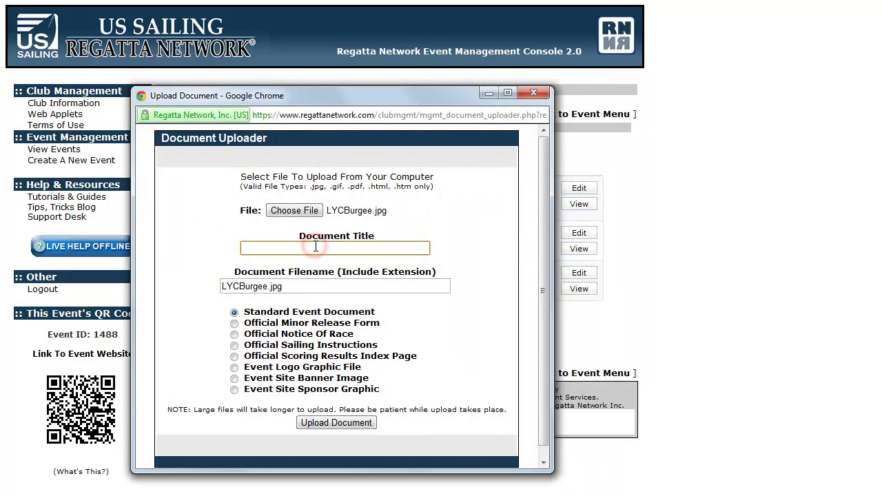
{"action": "type", "text": "Burgee"}
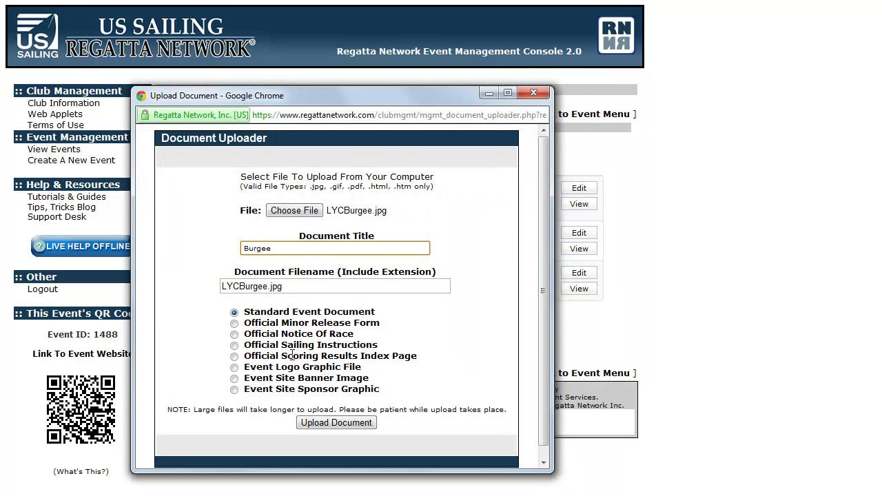
{"action": "left_click", "coordinate": [234, 390]}
{"action": "left_click", "coordinate": [340, 422]}
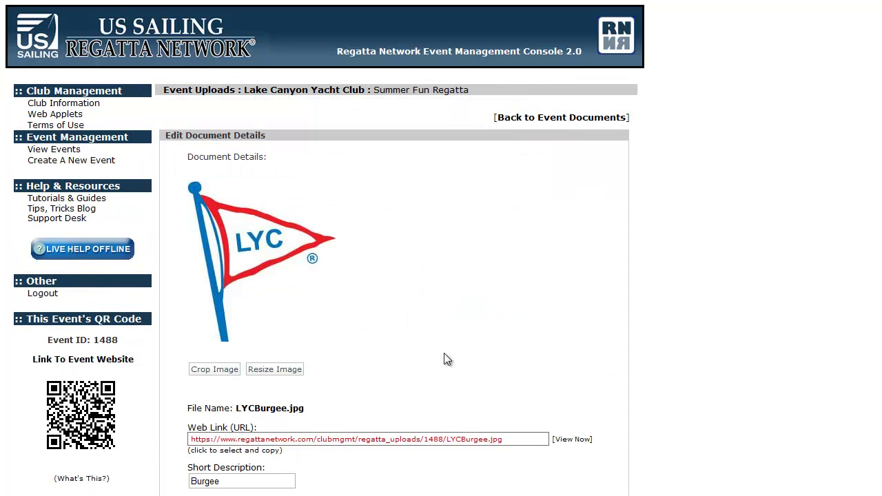
{"action": "scroll", "coordinate": [441, 343], "scroll_direction": "down", "scroll_amount": 1}
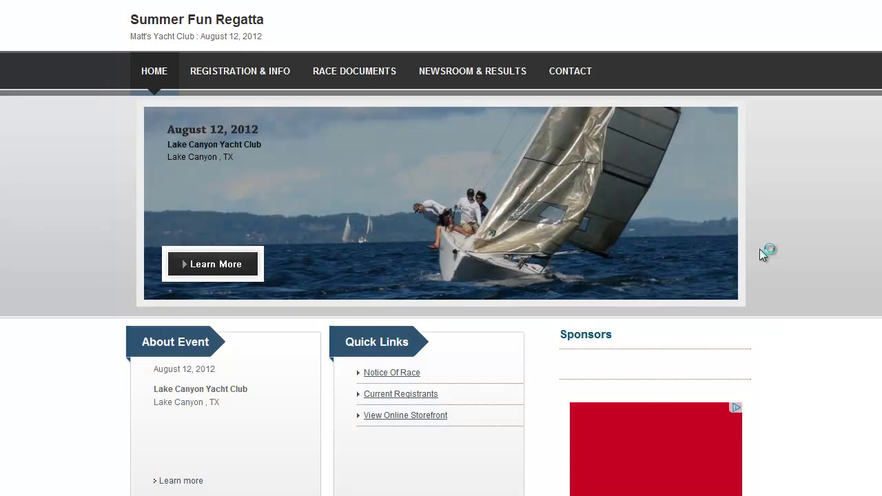
- Check the burgee under the Coke graphic on Registration & Info, Race Documents, Newsroom & Results and HOME
{"action": "scroll", "coordinate": [761, 249], "scroll_direction": "down", "scroll_amount": 3}
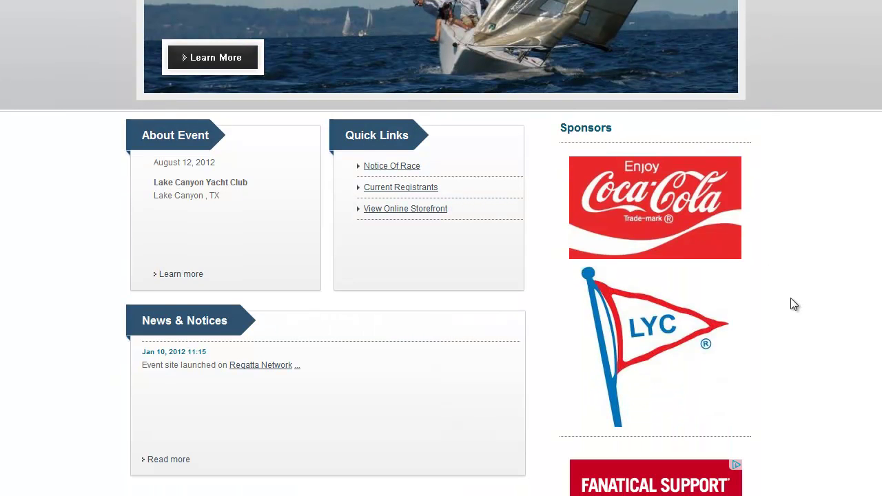
{"action": "scroll", "coordinate": [793, 301], "scroll_direction": "up", "scroll_amount": 3}
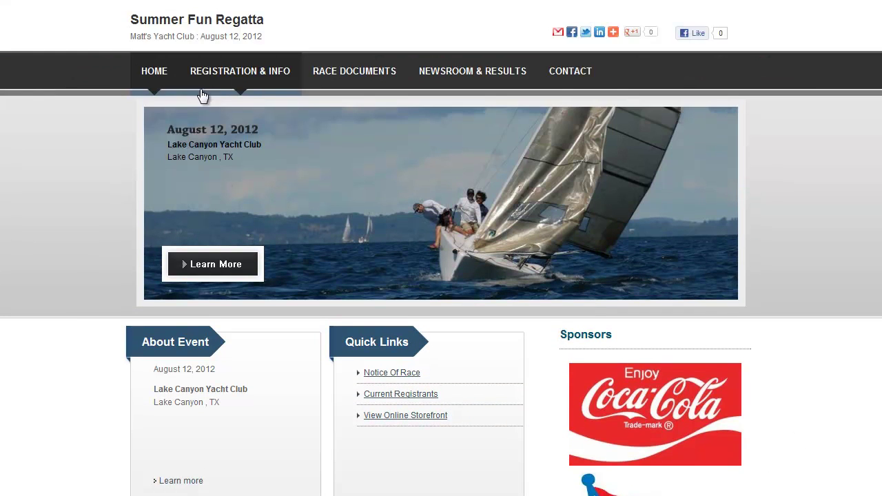
{"action": "left_click", "coordinate": [243, 83]}
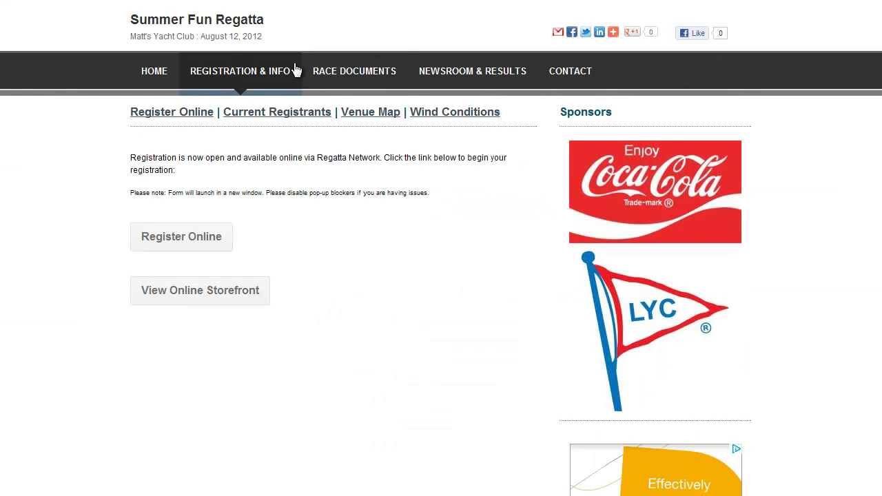
{"action": "left_click", "coordinate": [347, 75]}
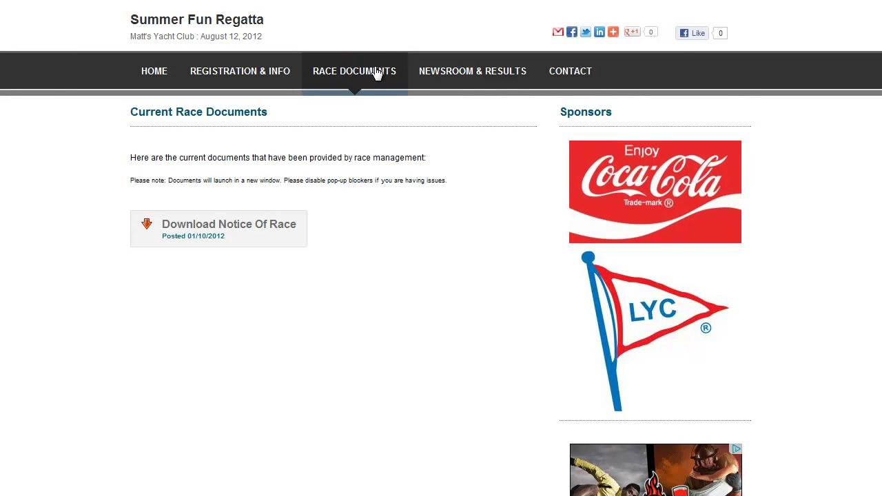
{"action": "left_click", "coordinate": [465, 73]}
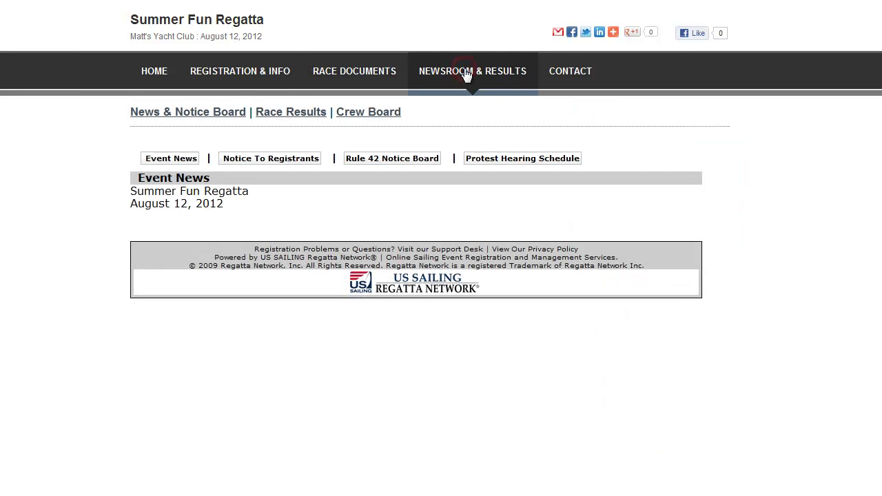
{"action": "left_click", "coordinate": [206, 70]}
{"action": "left_click", "coordinate": [156, 73]}
{"action": "scroll", "coordinate": [810, 211], "scroll_direction": "down", "scroll_amount": 1}
{"action": "scroll", "coordinate": [811, 210], "scroll_direction": "up", "scroll_amount": 1}
{"action": "scroll", "coordinate": [54, 226], "scroll_direction": "down", "scroll_amount": 1}
{"action": "scroll", "coordinate": [58, 230], "scroll_direction": "up", "scroll_amount": 1}
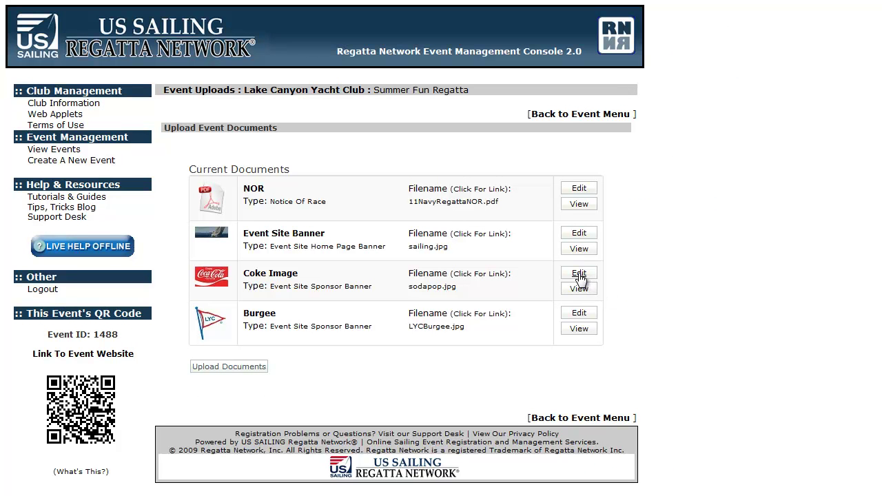
- Change the Coke Image document's type to Other, toggle its Publish setting, and save the settings
{"action": "left_click", "coordinate": [579, 274]}
{"action": "scroll", "coordinate": [503, 256], "scroll_direction": "down", "scroll_amount": 3}
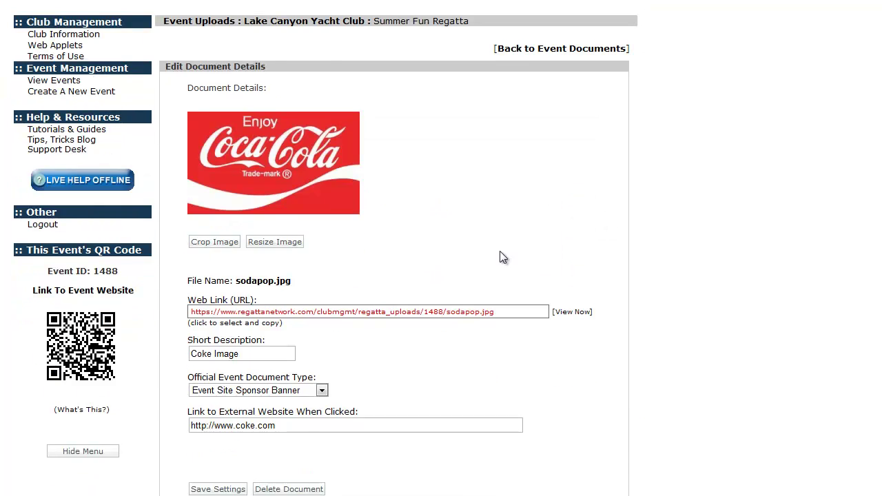
{"action": "left_click", "coordinate": [282, 321]}
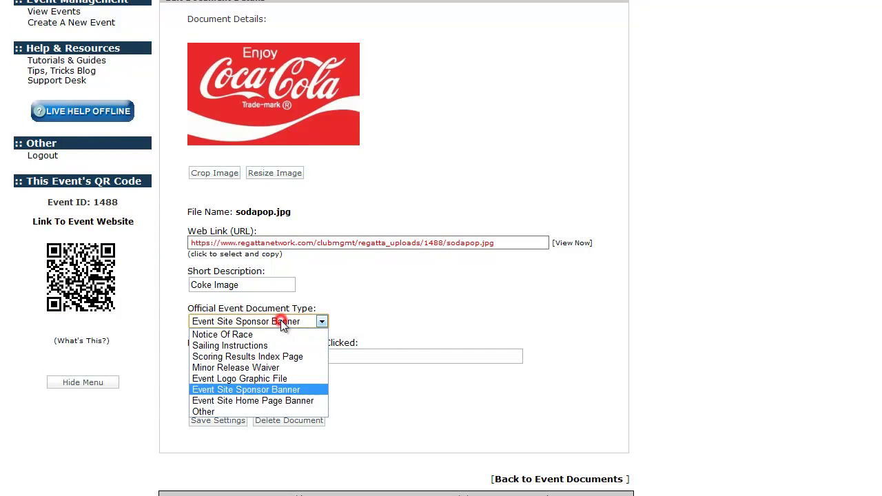
{"action": "left_click", "coordinate": [238, 415]}
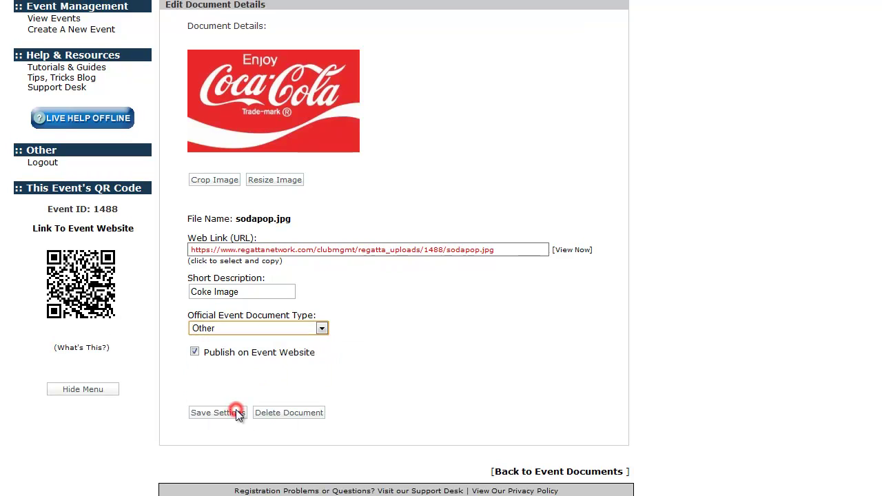
{"action": "left_click", "coordinate": [194, 352]}
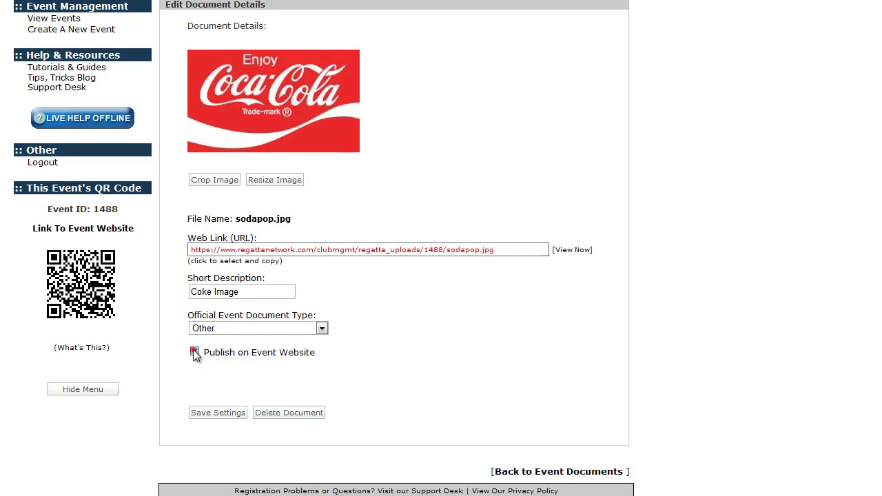
{"action": "left_click", "coordinate": [209, 414]}
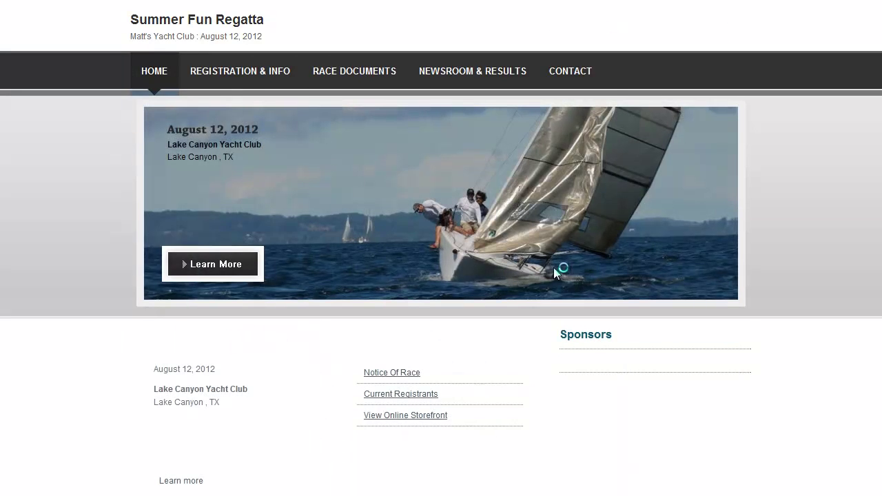
{"action": "scroll", "coordinate": [757, 282], "scroll_direction": "down", "scroll_amount": 2}
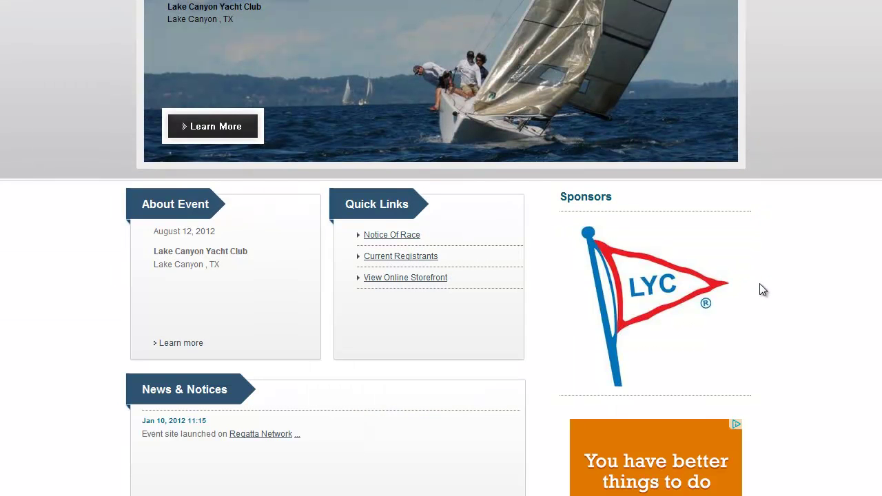
{"action": "scroll", "coordinate": [761, 284], "scroll_direction": "up", "scroll_amount": 2}
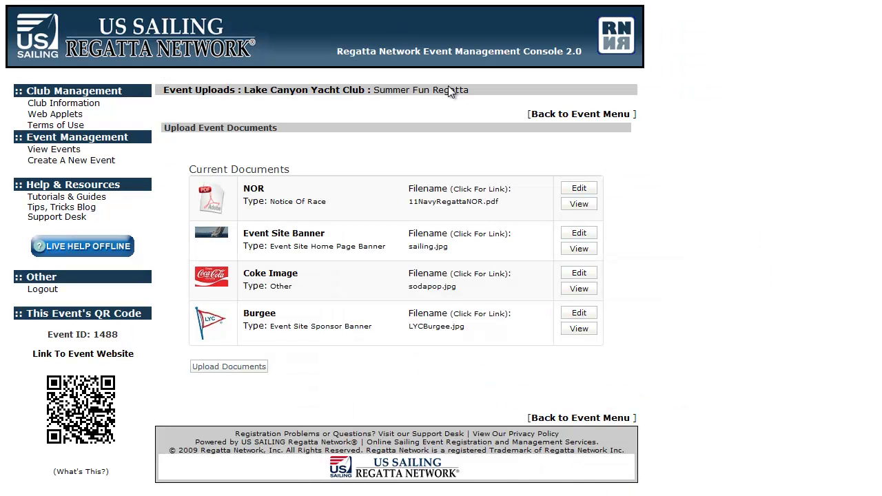
- Delete the Coke Image document from the event and confirm the deletion
{"action": "left_click", "coordinate": [579, 276]}
{"action": "scroll", "coordinate": [494, 275], "scroll_direction": "down", "scroll_amount": 1}
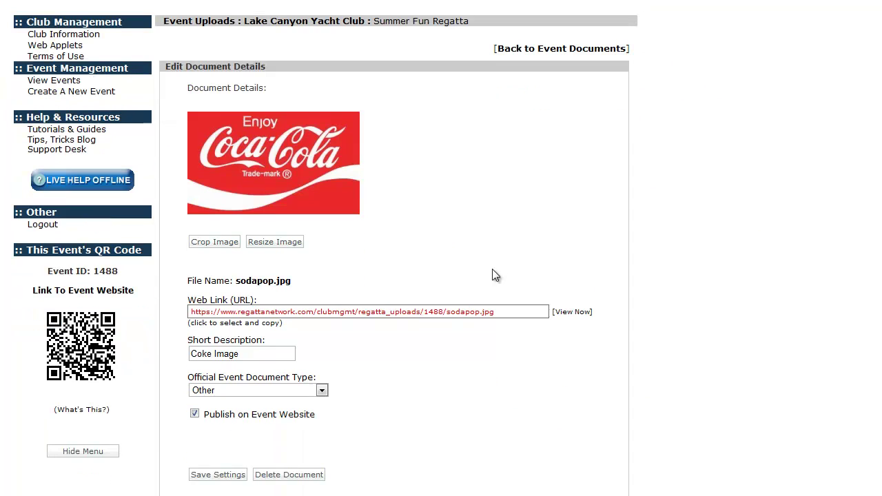
{"action": "left_click", "coordinate": [282, 475]}
{"action": "left_click", "coordinate": [465, 302]}
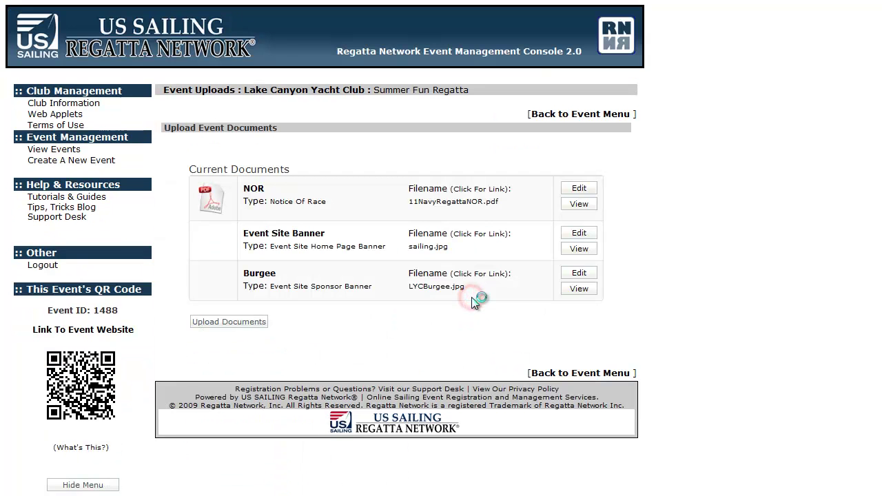